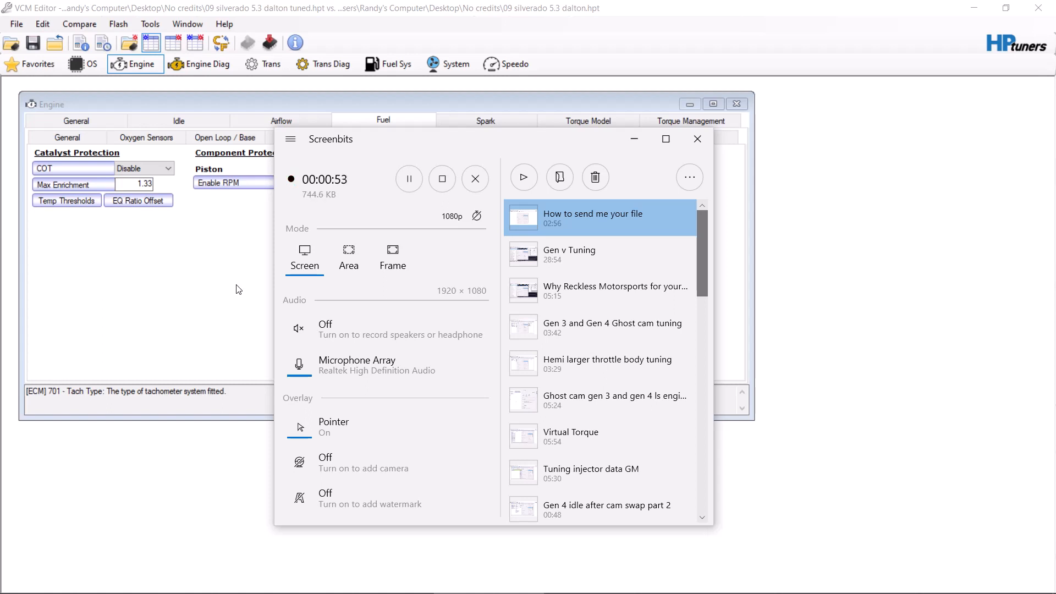
Step: Bring the tune editor forward and inspect the P/N idle overspeed and underspeed adaptive spark tables
click(219, 260)
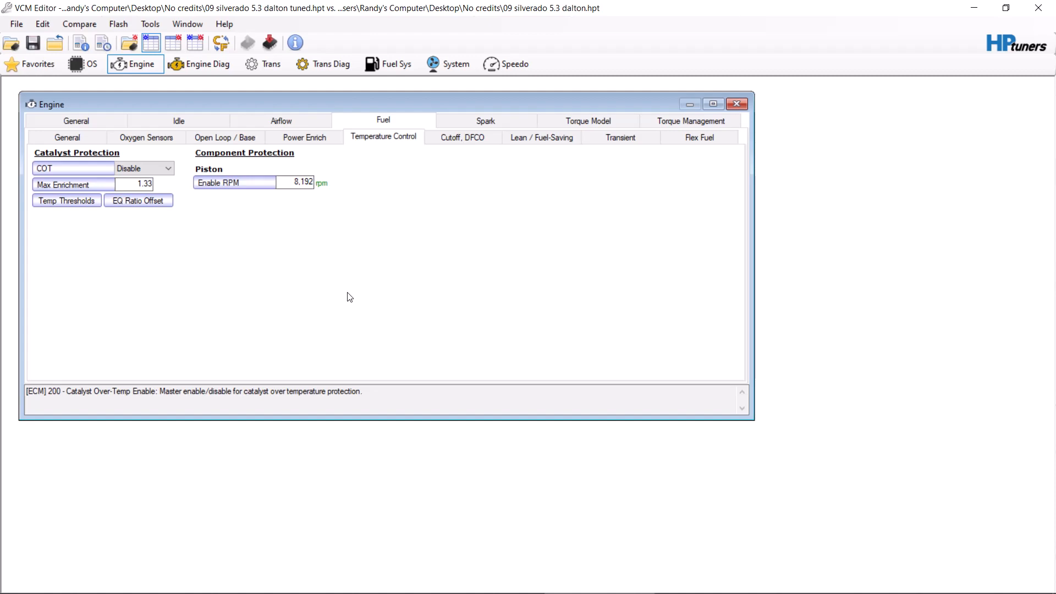
click(493, 124)
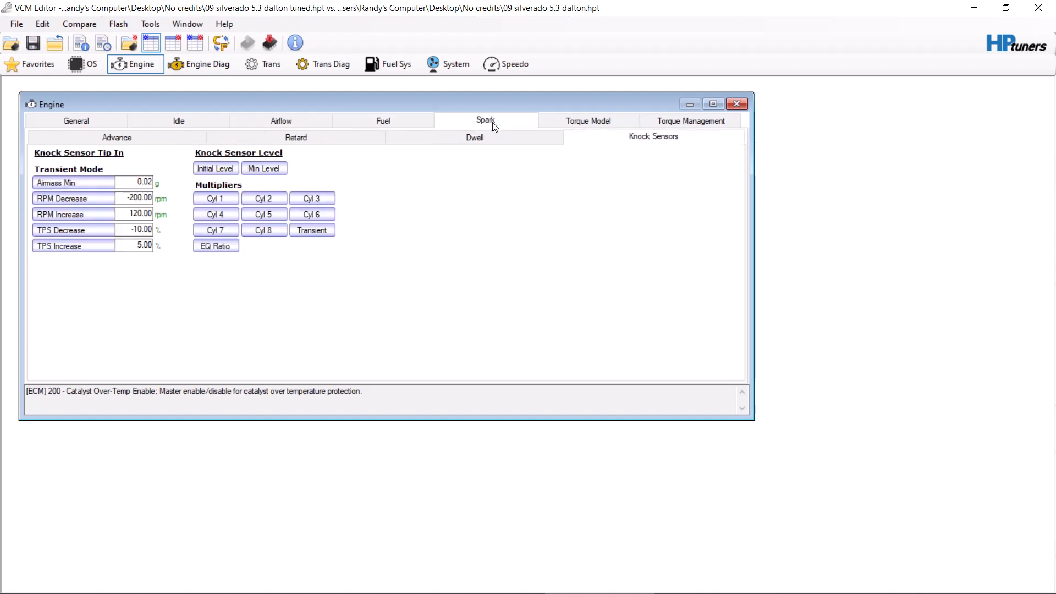
click(116, 137)
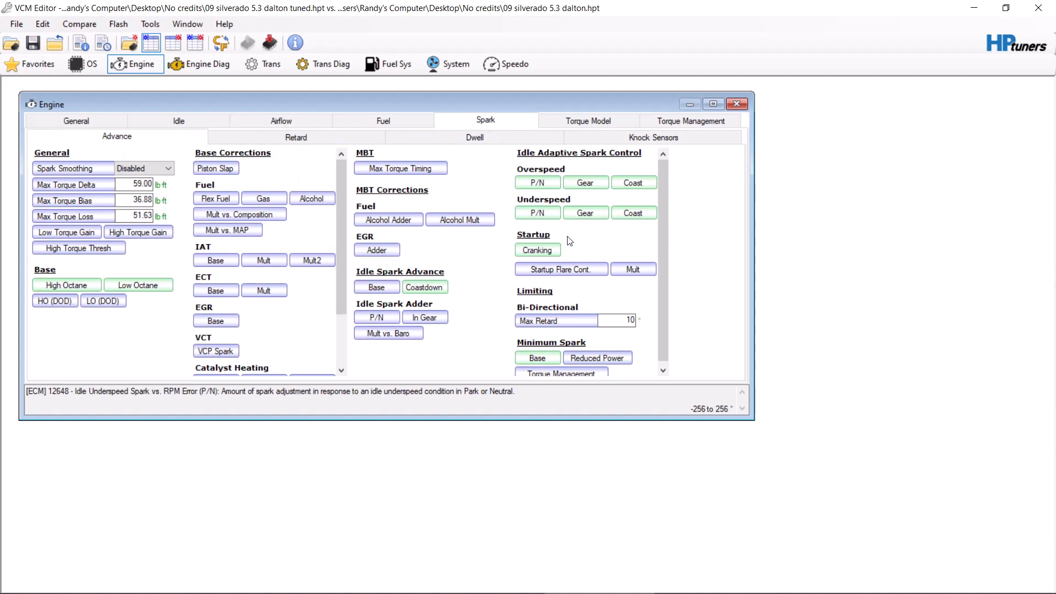
click(547, 190)
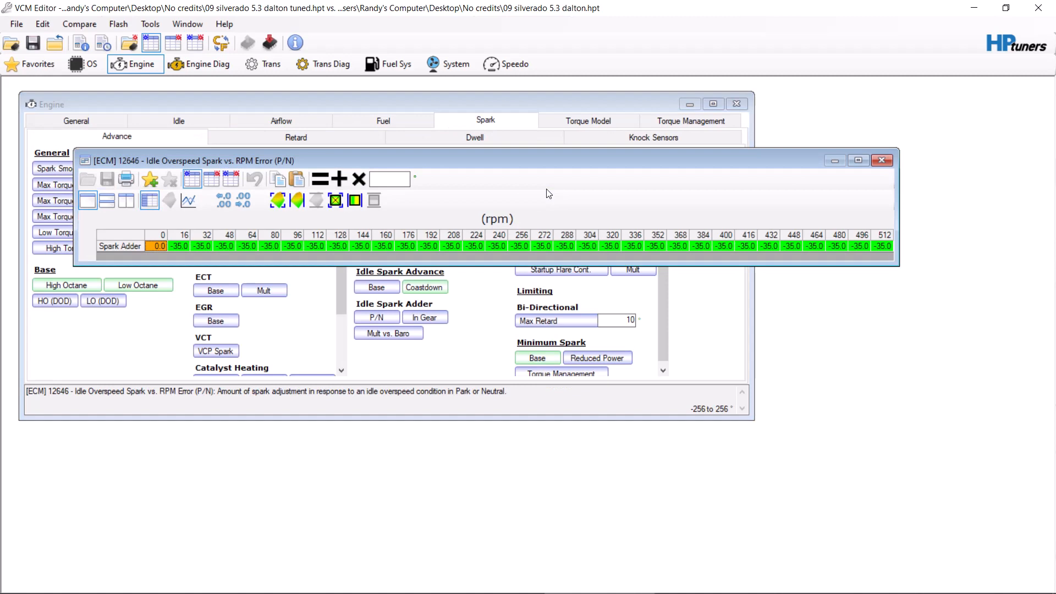
click(882, 160)
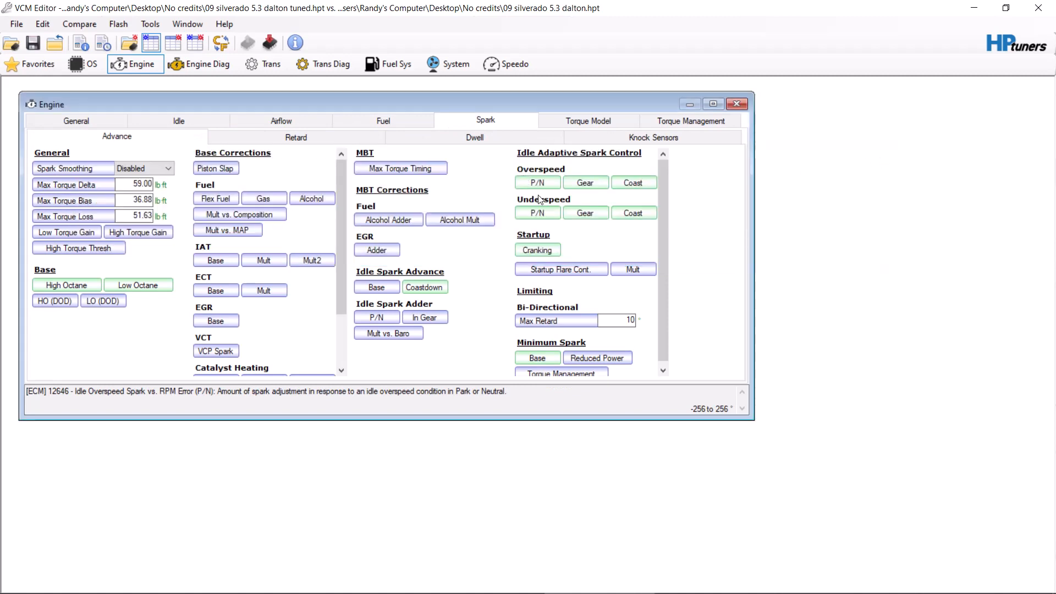
click(540, 206)
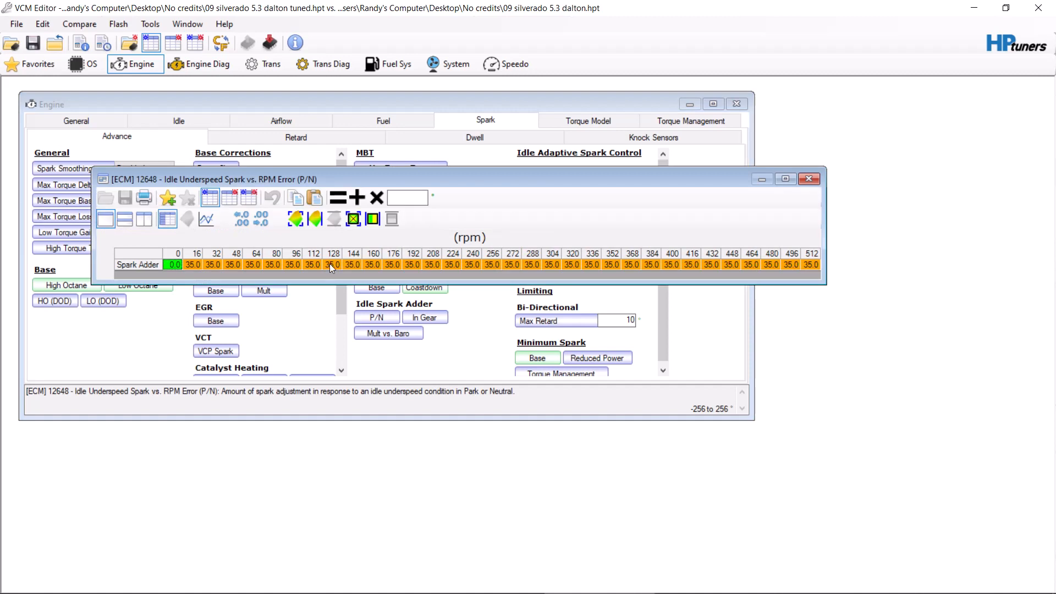
click(808, 179)
Step: Inspect the base Minimum Final Spark table, checking the comparison file's values against the tuned ones
click(542, 358)
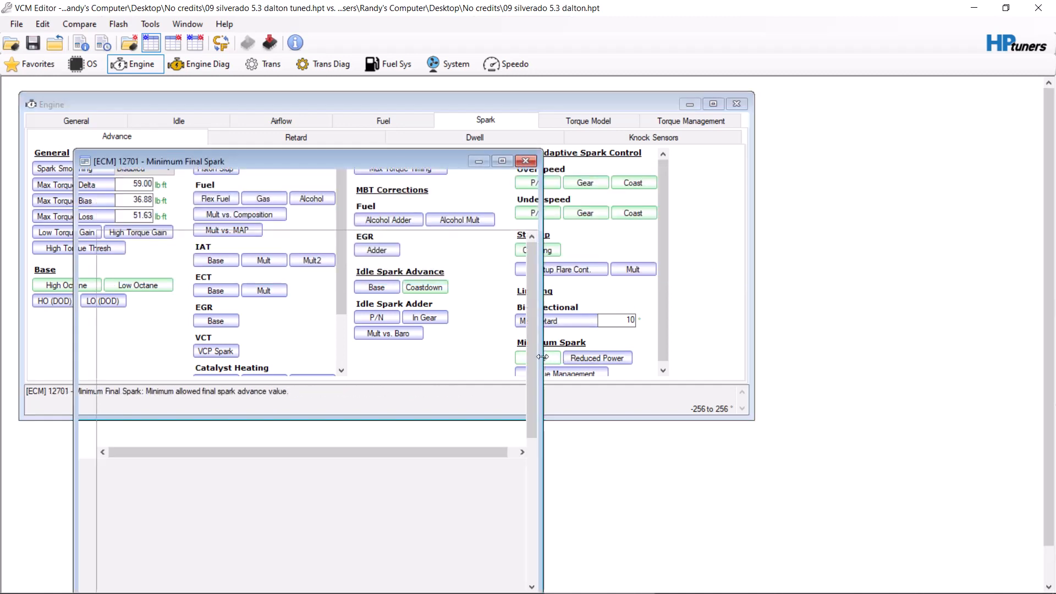
click(213, 181)
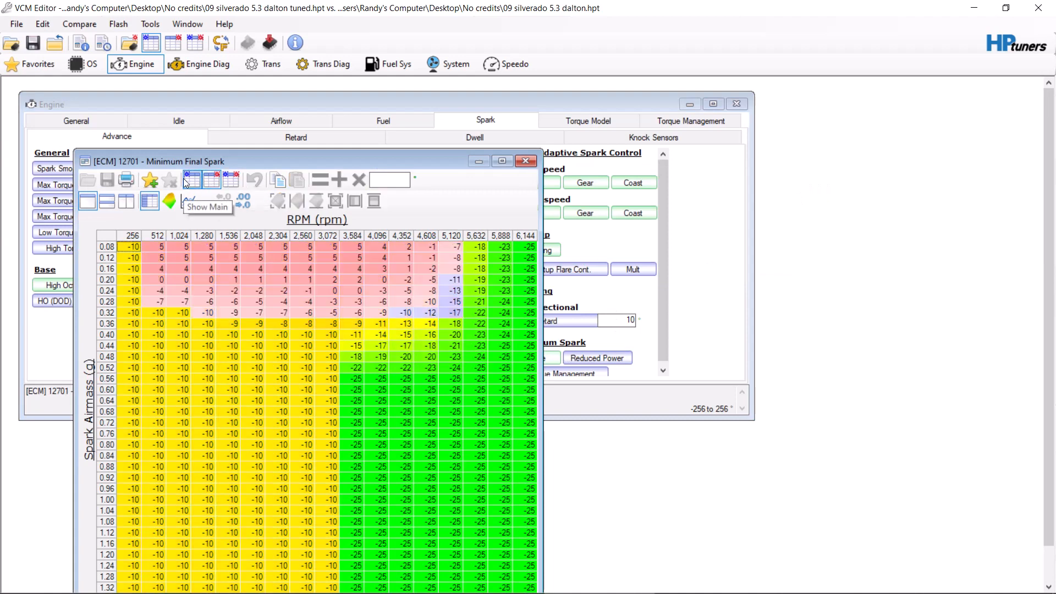
click(185, 181)
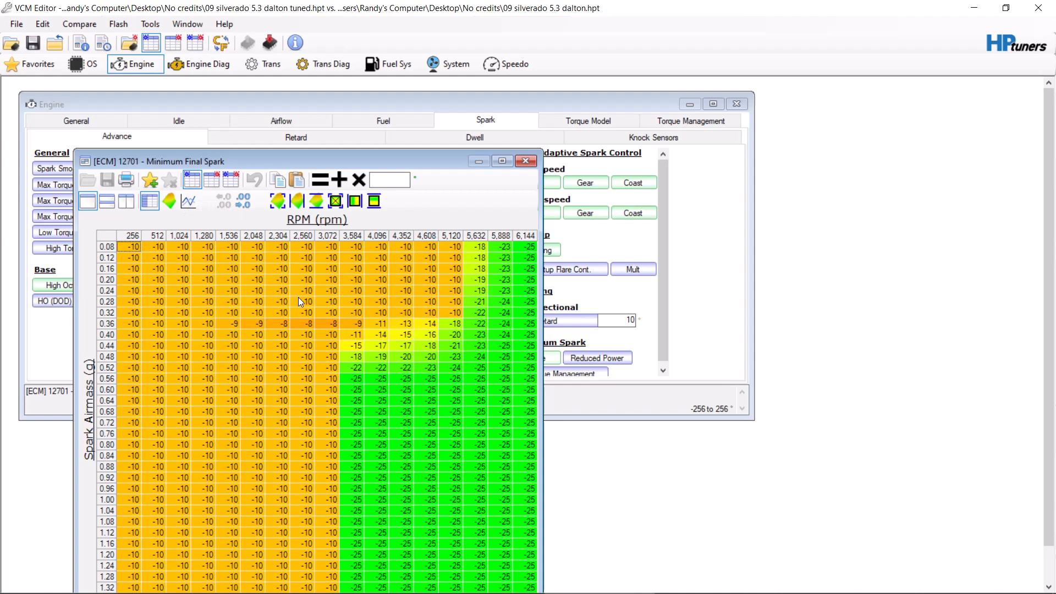
click(525, 161)
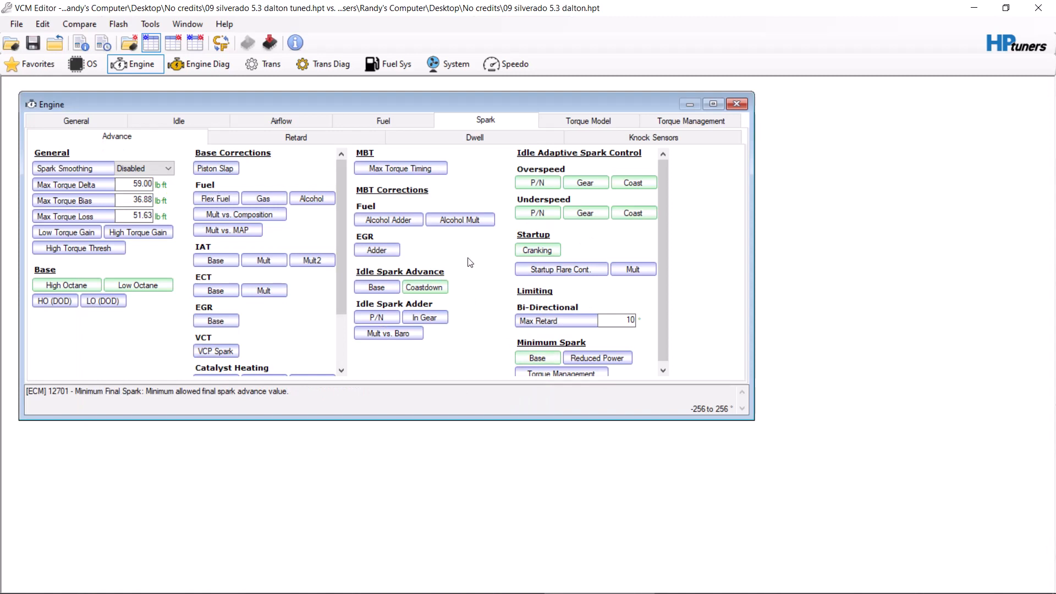
Step: Review the gasoline Power Enrich EQ Ratio table against the comparison file, plus the hot throttle enable threshold table
click(403, 122)
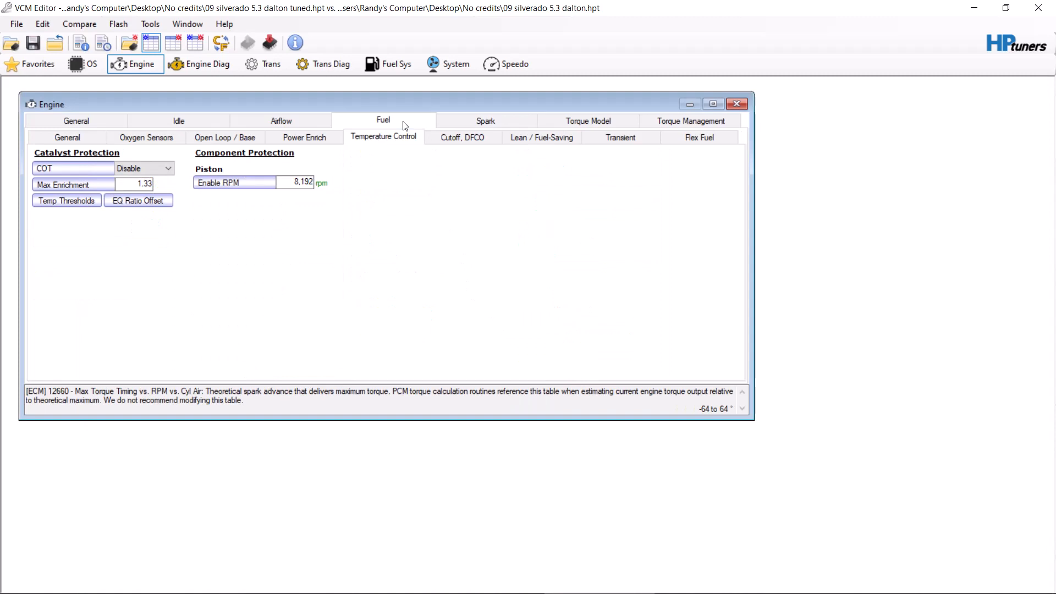
click(321, 141)
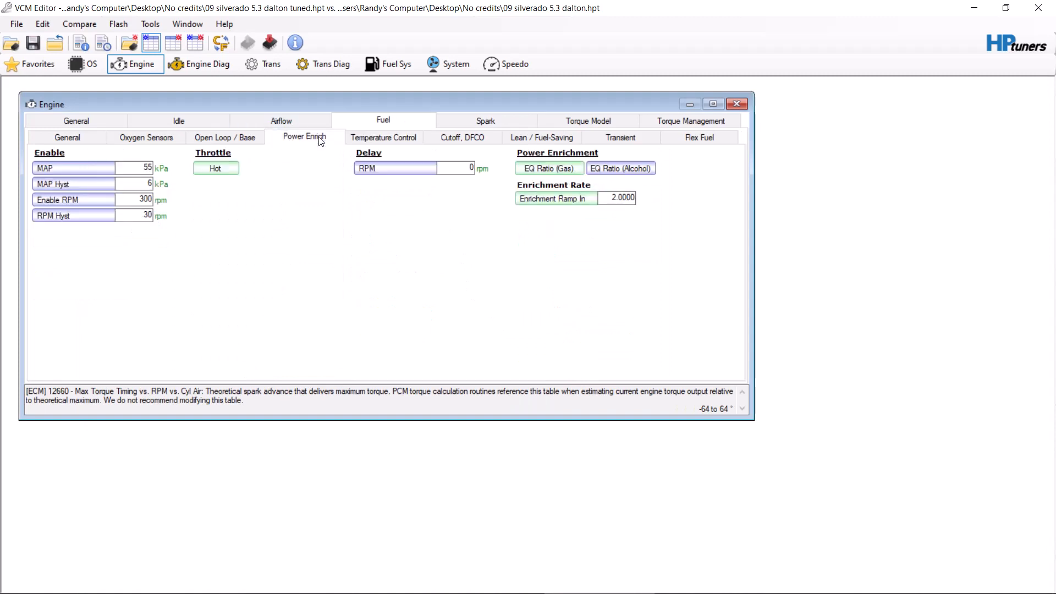
click(550, 169)
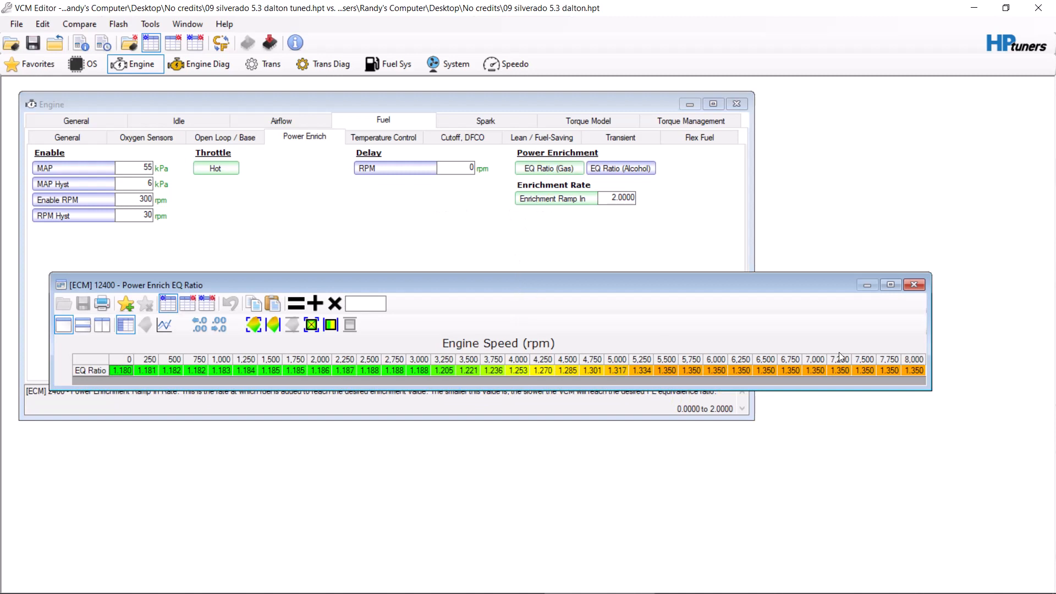
click(191, 303)
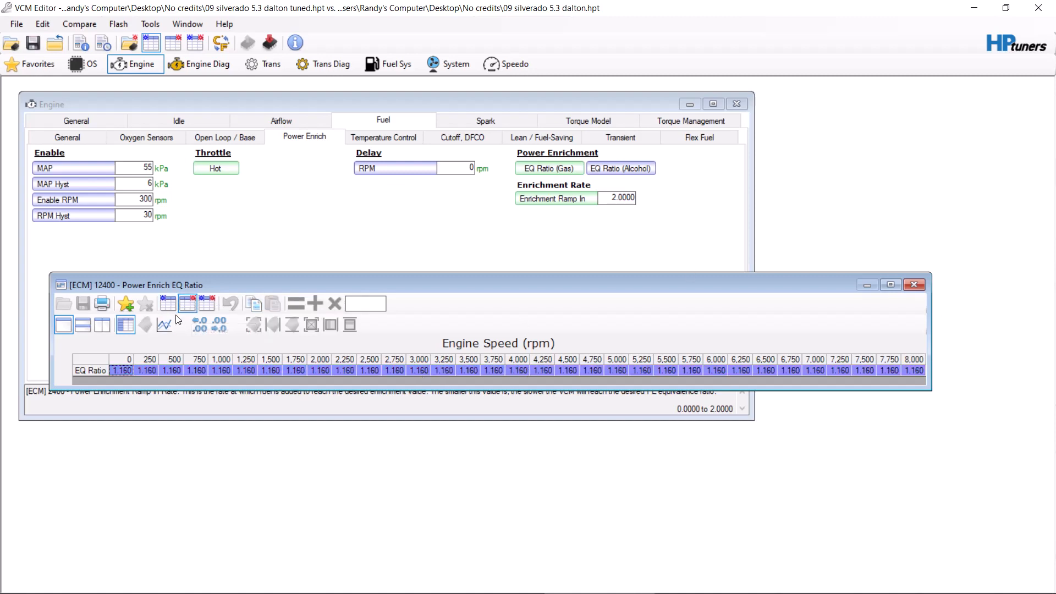
click(168, 303)
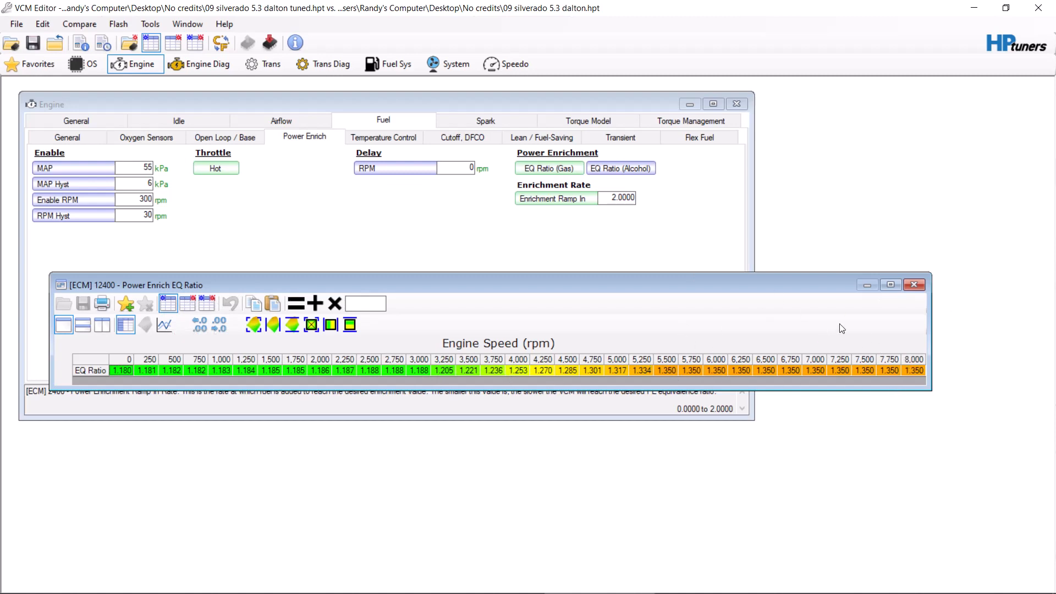
click(914, 284)
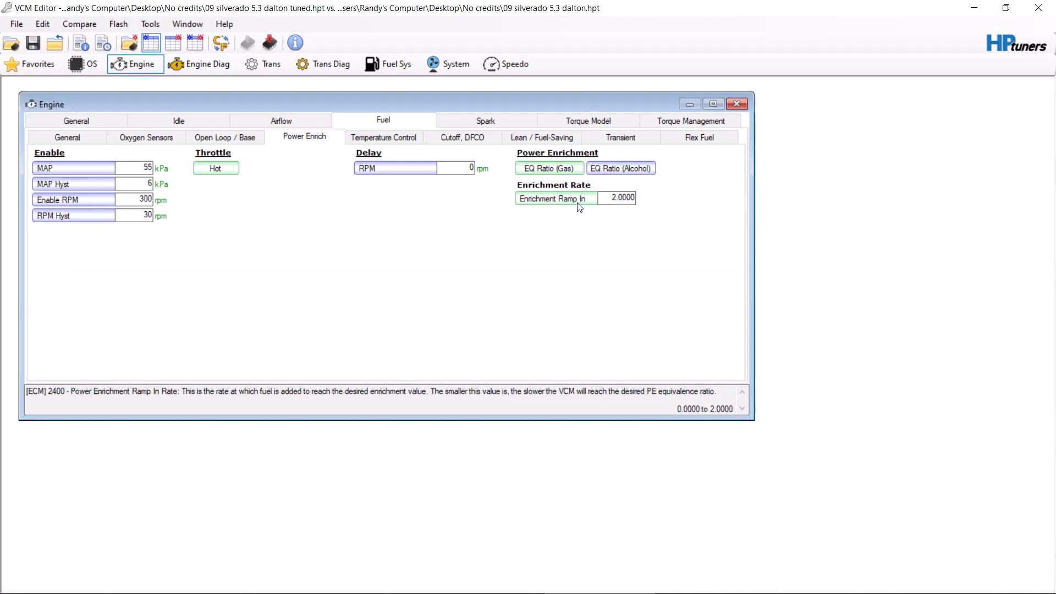
click(215, 168)
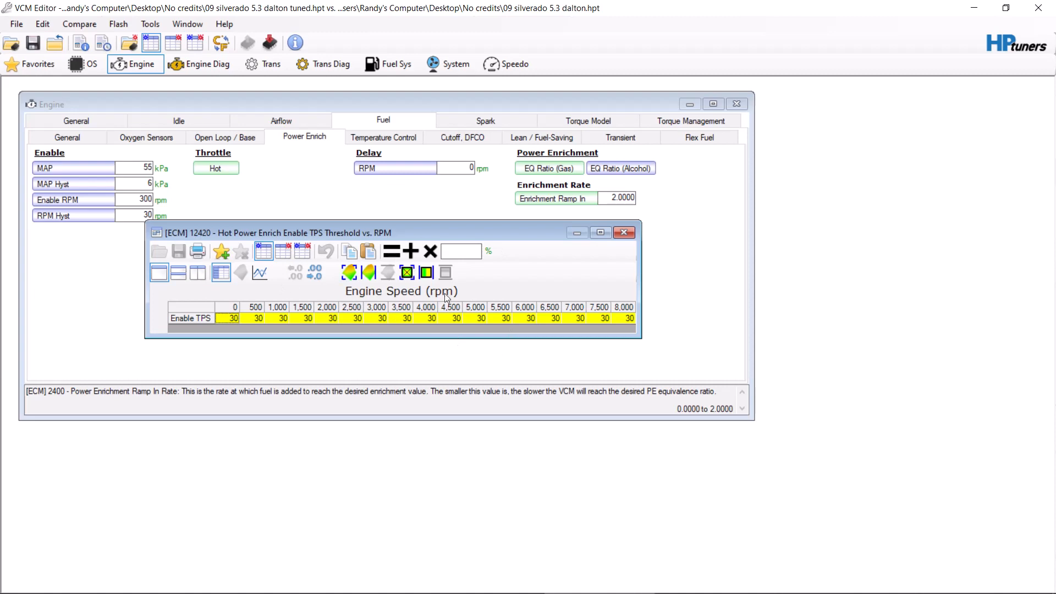
click(624, 232)
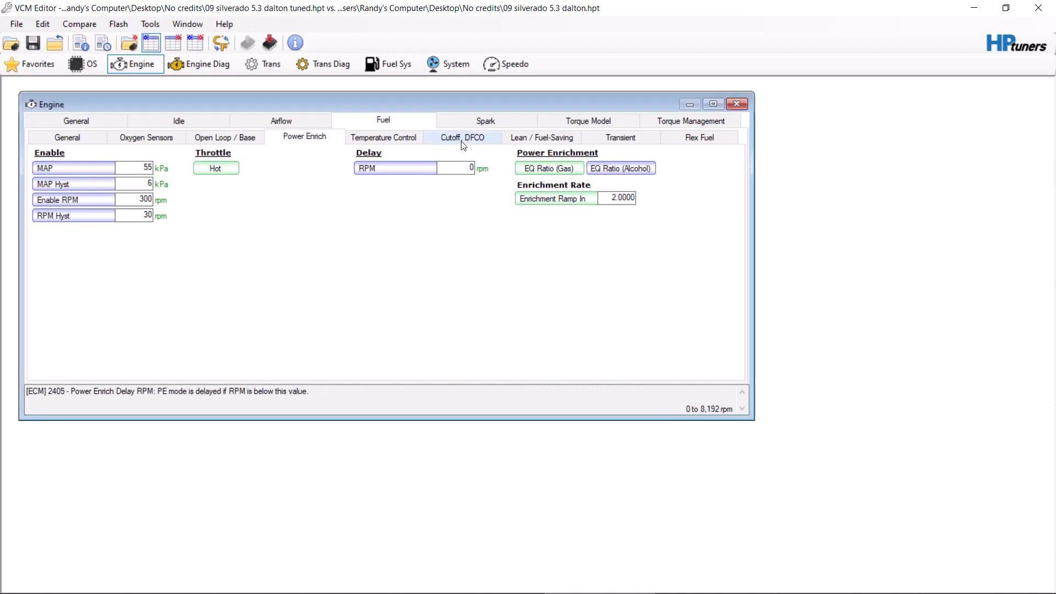
Step: Inspect the DFCO Enable CylAir vs. RPM table in both the comparison file and the tuned file
click(394, 137)
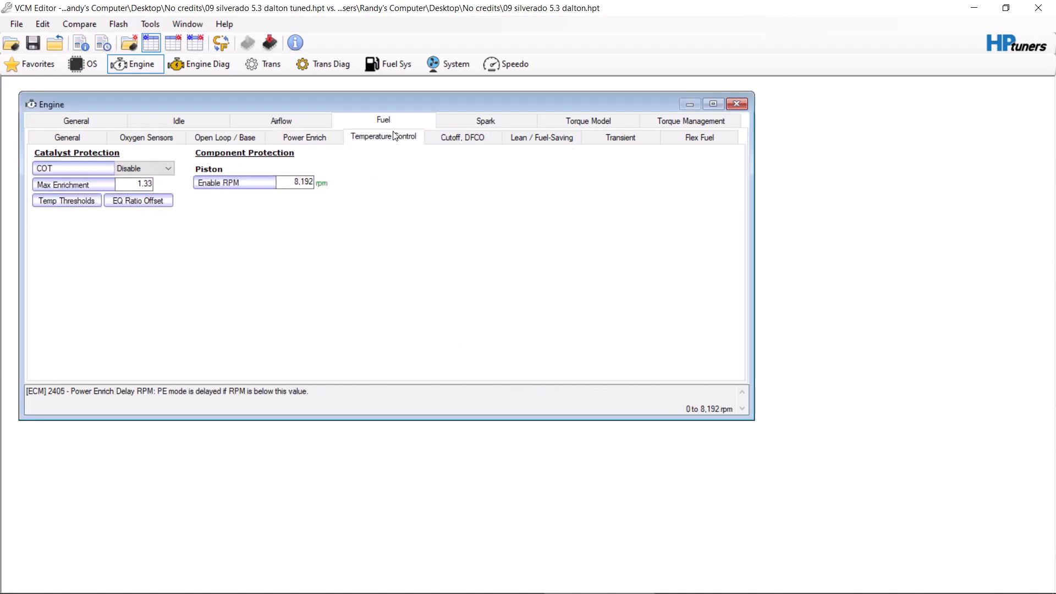
click(446, 141)
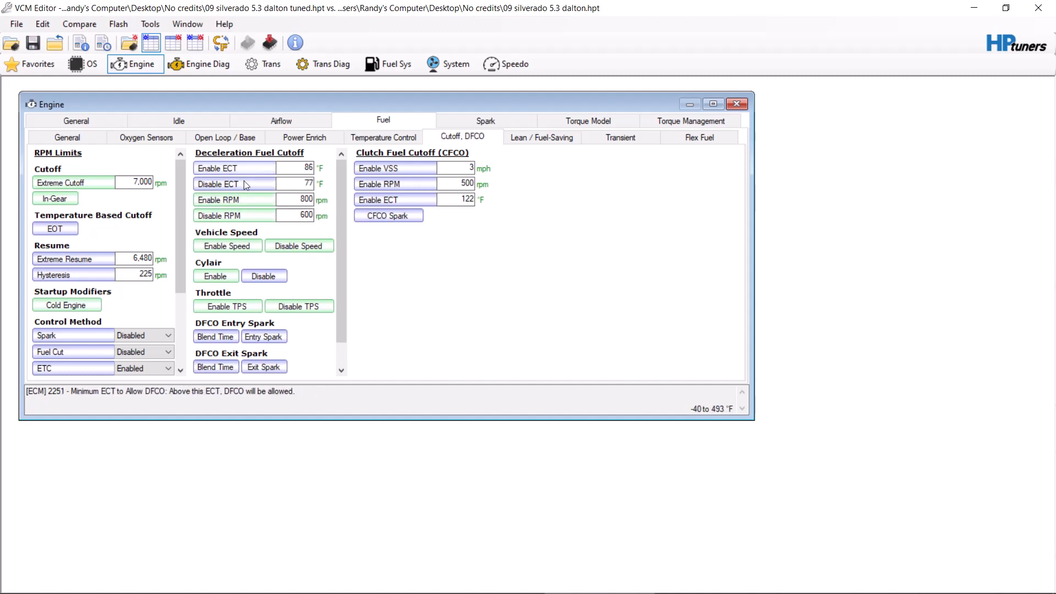
click(230, 276)
click(265, 235)
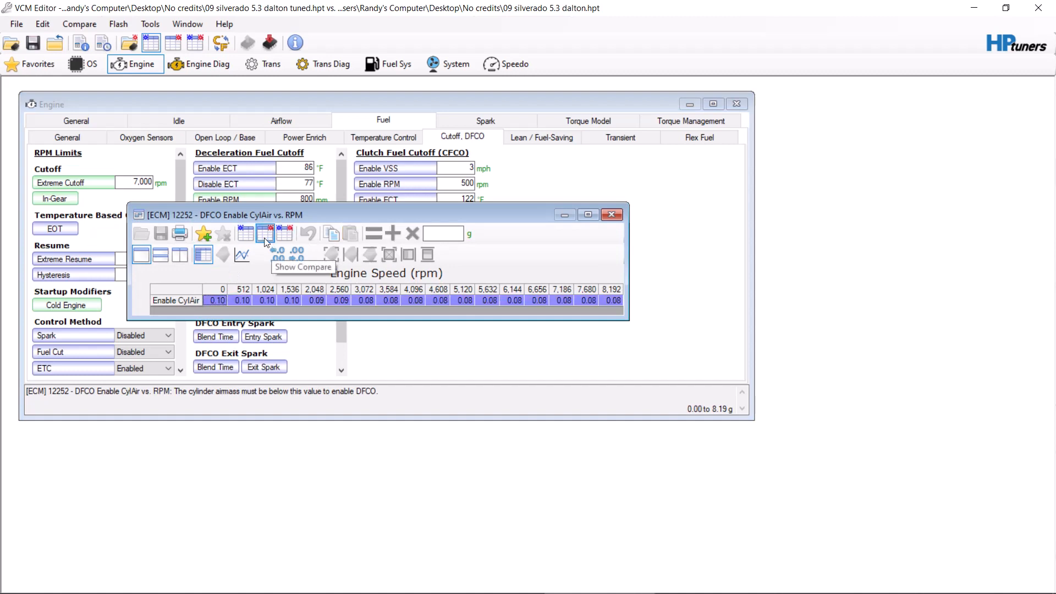
click(248, 235)
drag(319, 213, 463, 212)
click(413, 230)
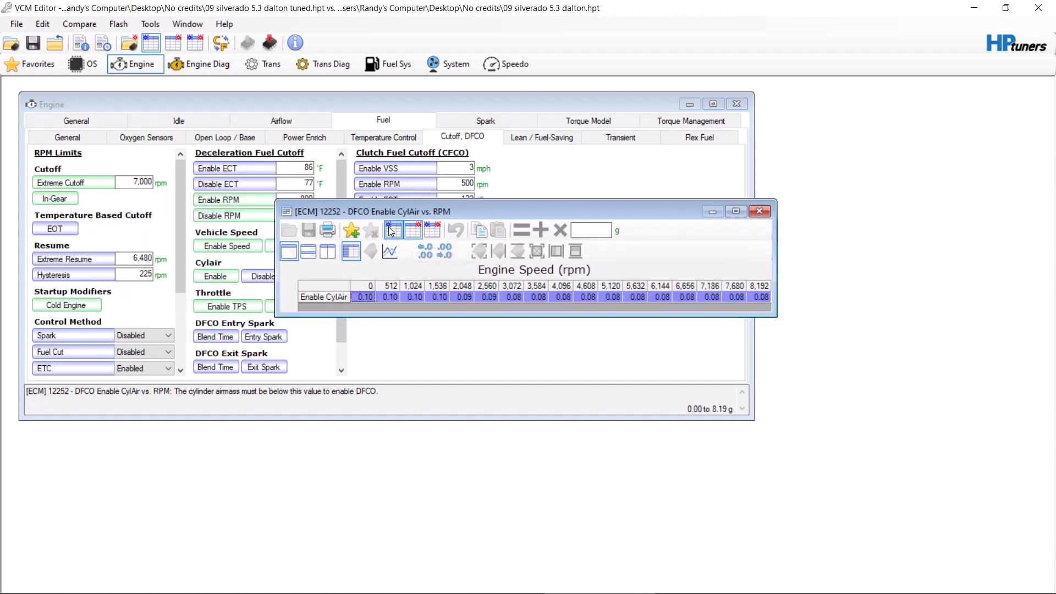
click(391, 231)
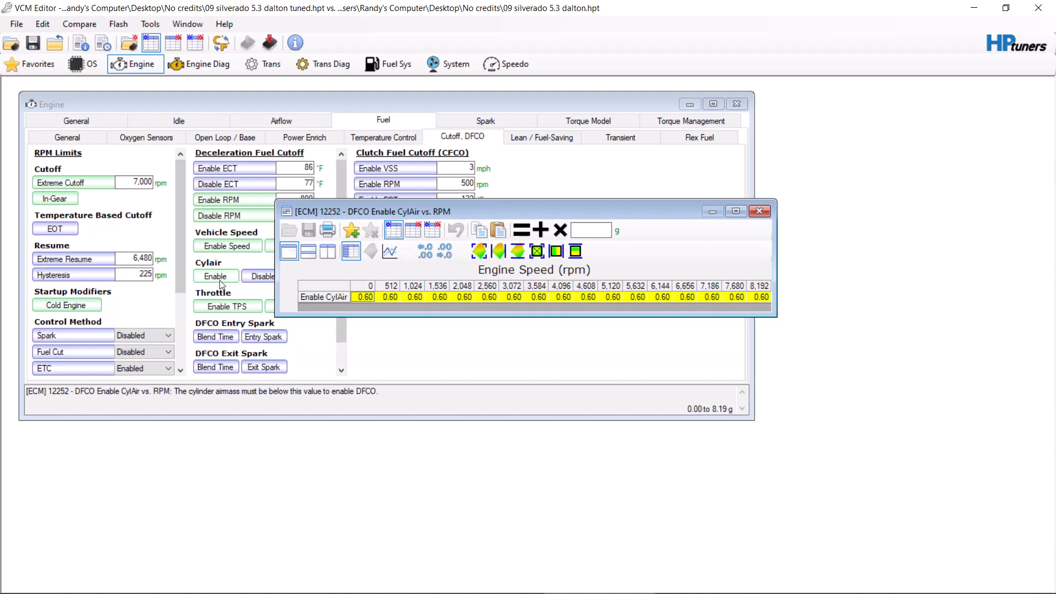
click(752, 211)
Step: Examine the DFCO throttle enable and disable tables and the DFCO Enable Speed vs. Gear table
click(239, 305)
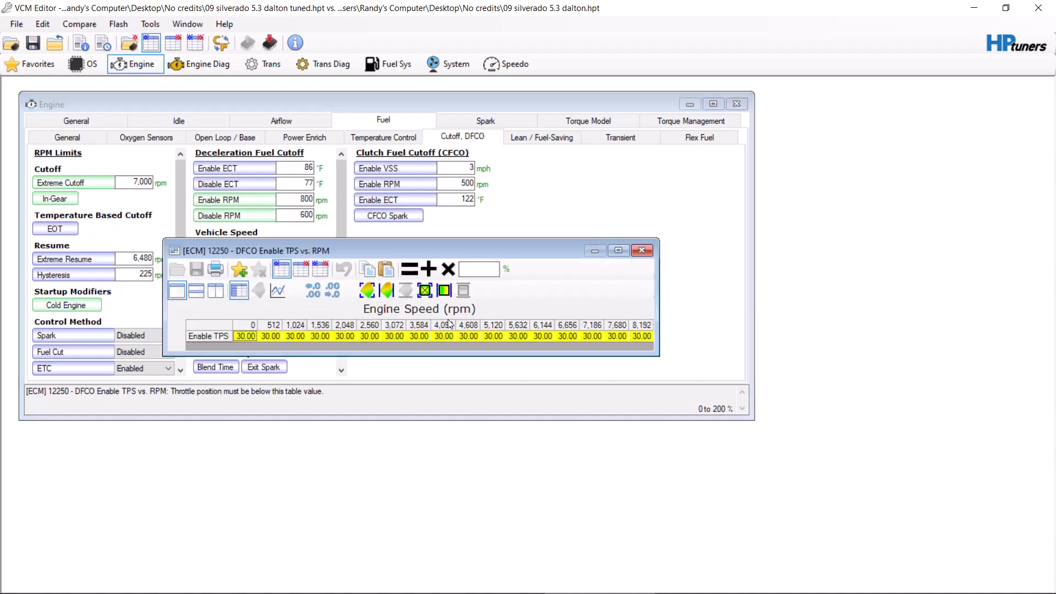
click(647, 247)
click(299, 309)
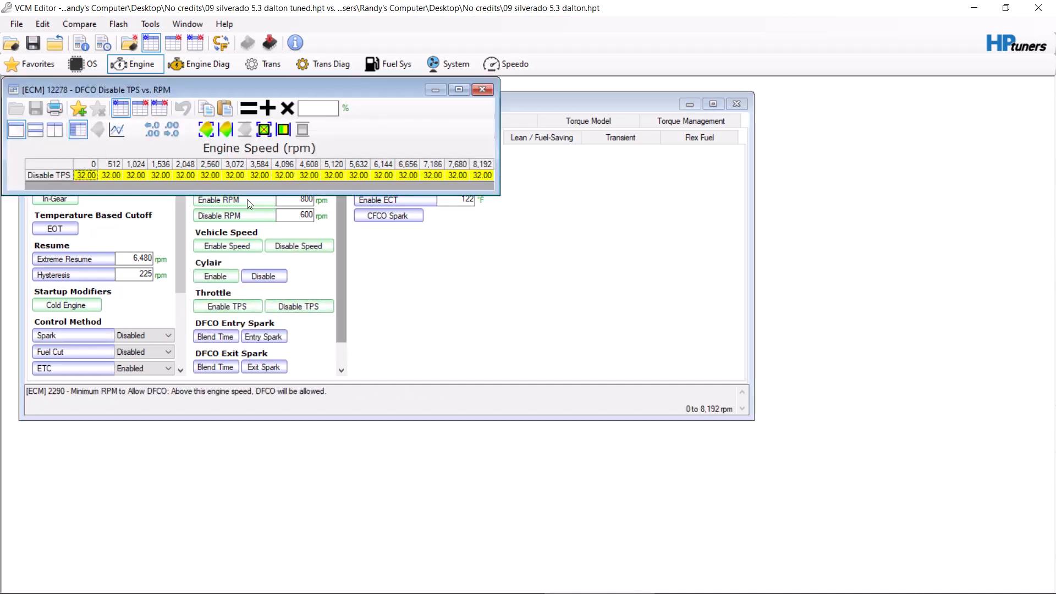
click(483, 90)
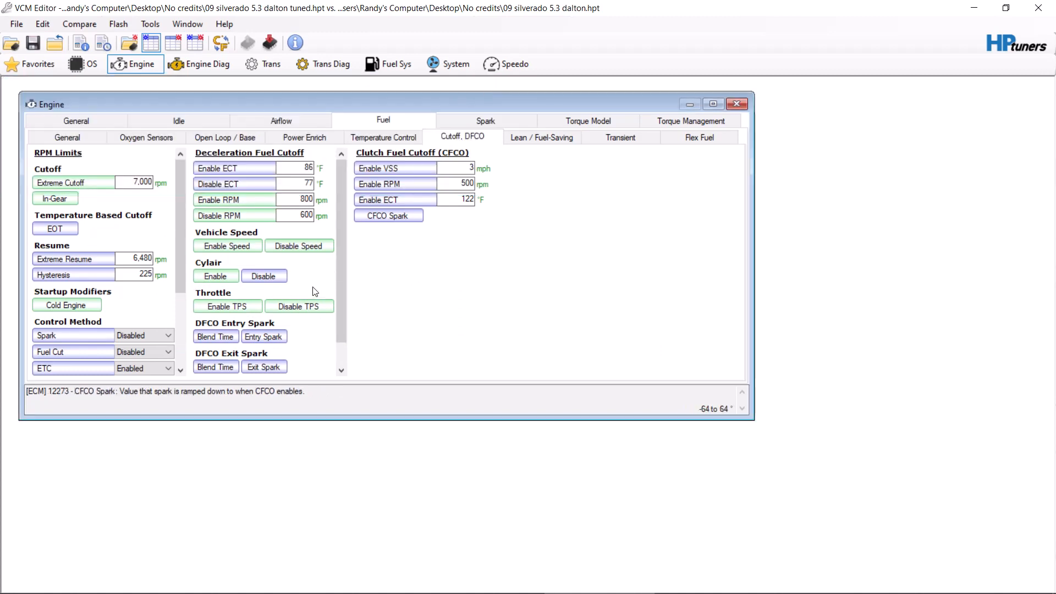
click(240, 247)
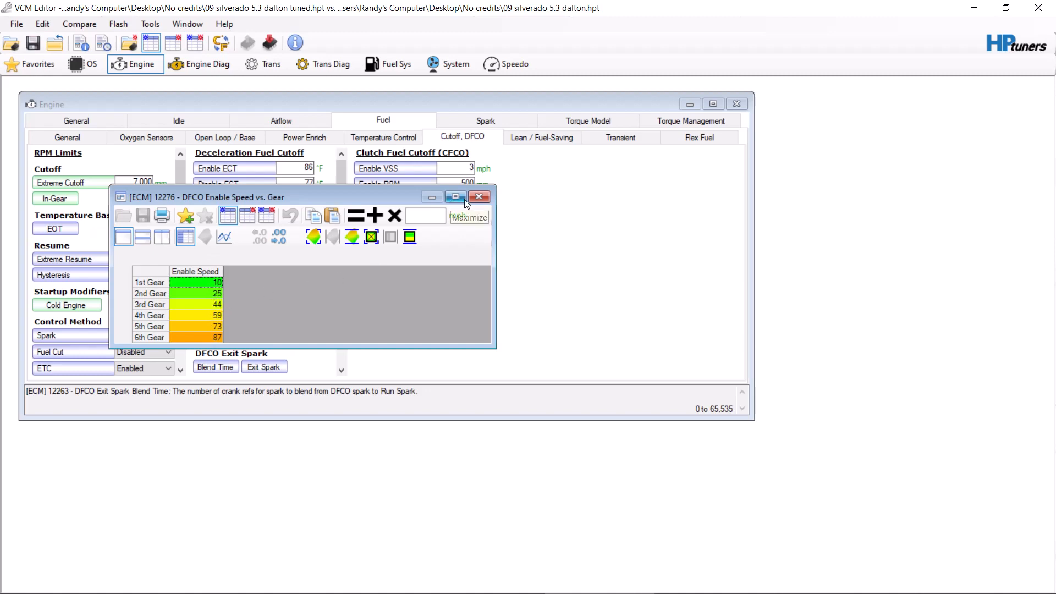
click(479, 197)
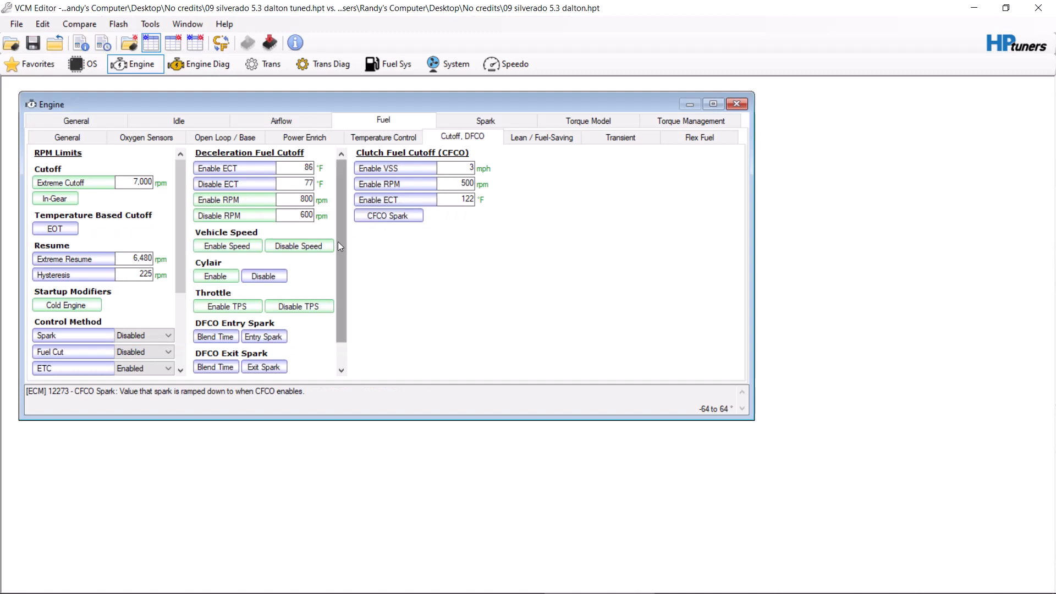
Step: Examine the blend time and entry spark tables for DFCO entry
drag(338, 242, 338, 282)
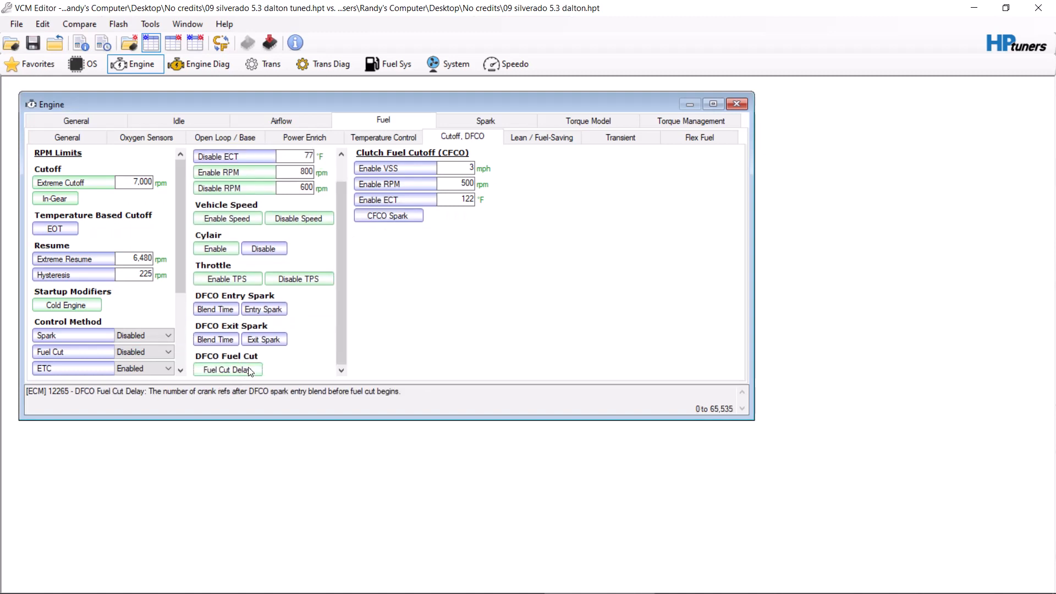
click(236, 310)
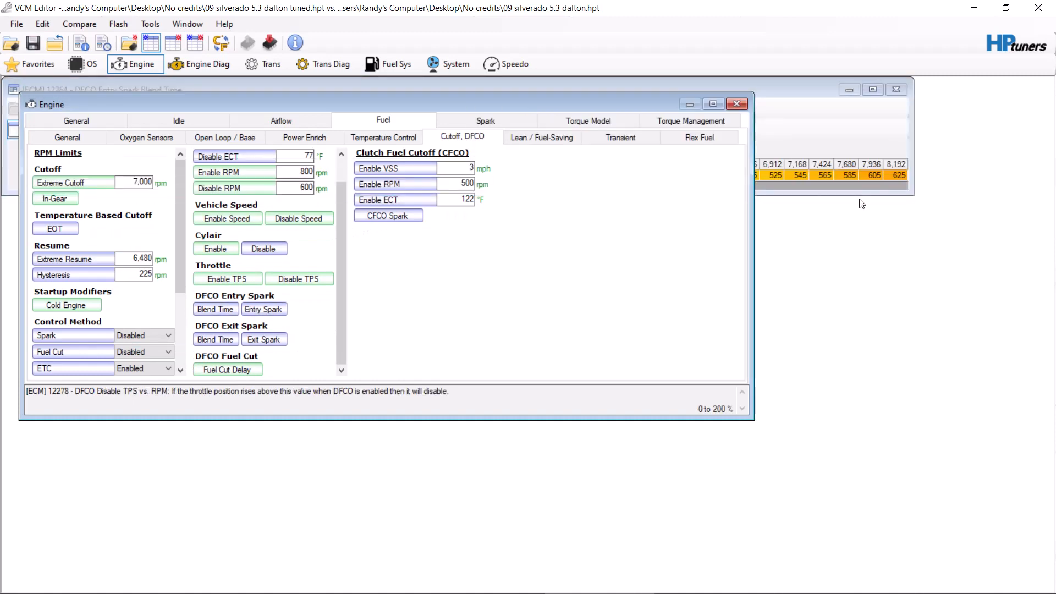
click(902, 88)
click(263, 309)
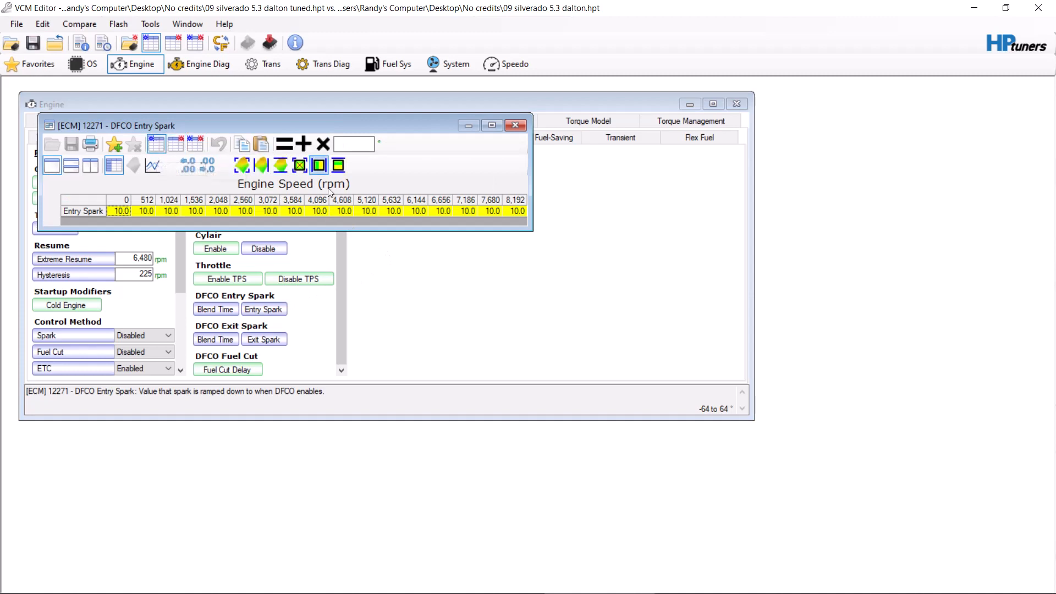
click(515, 127)
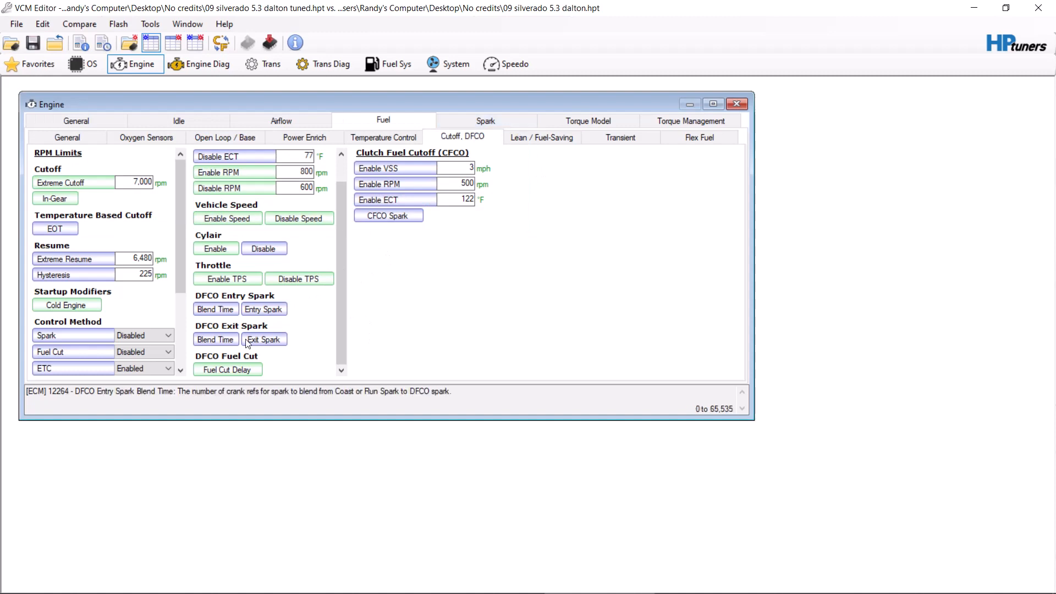
Step: Check the DFCO Fuel Cut Delay table in both the comparison file and the tuned file
click(245, 371)
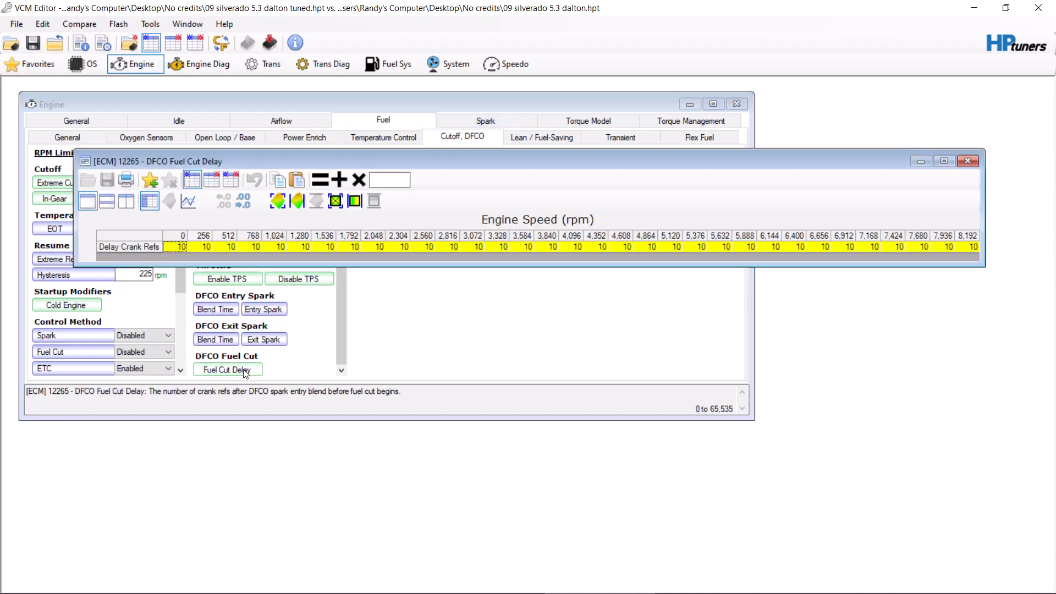
click(211, 184)
click(192, 180)
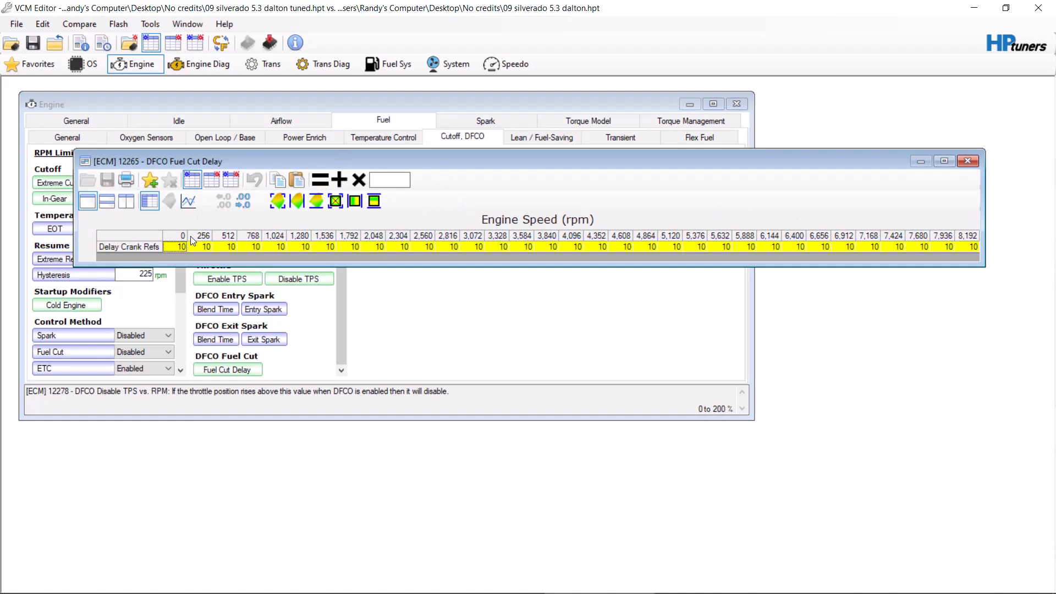
click(968, 159)
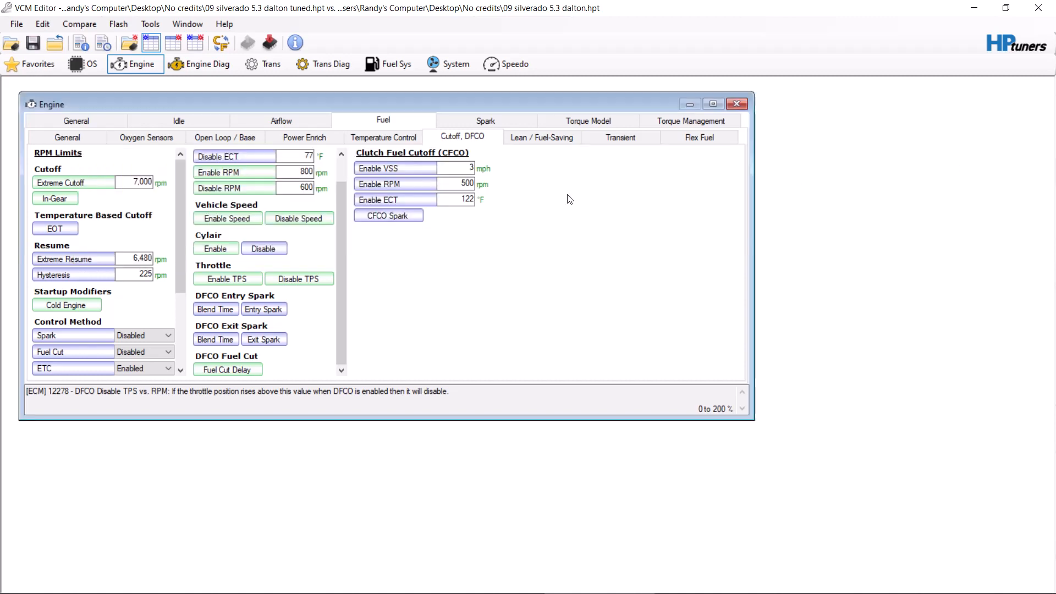
Step: Check the DFCO Enable TPS vs. RPM table, and compare the DFCO Enable Speed and Disable Speed vs. Gear tables side by side
click(246, 279)
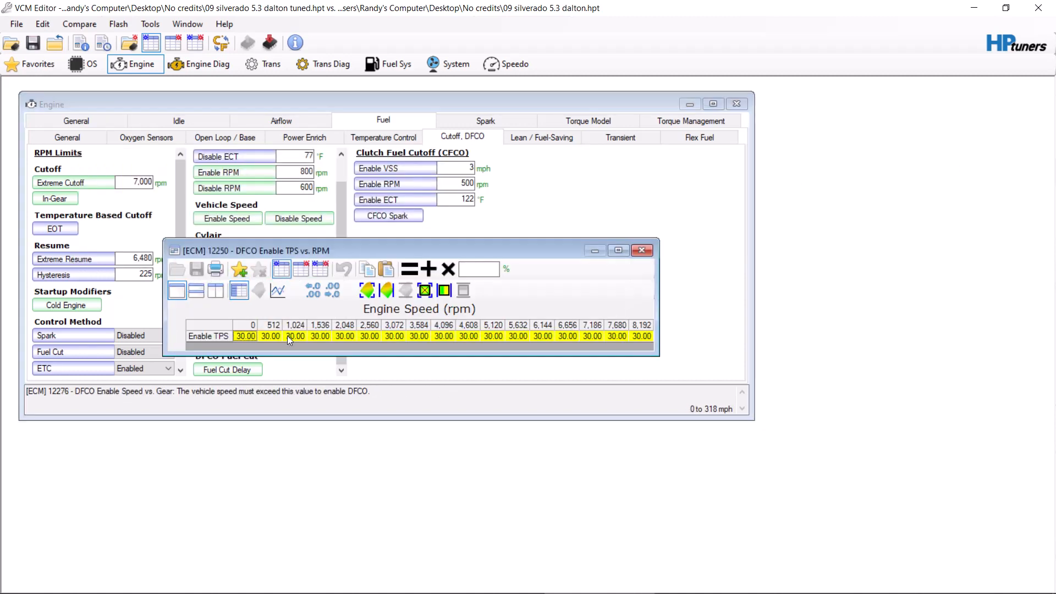
click(641, 250)
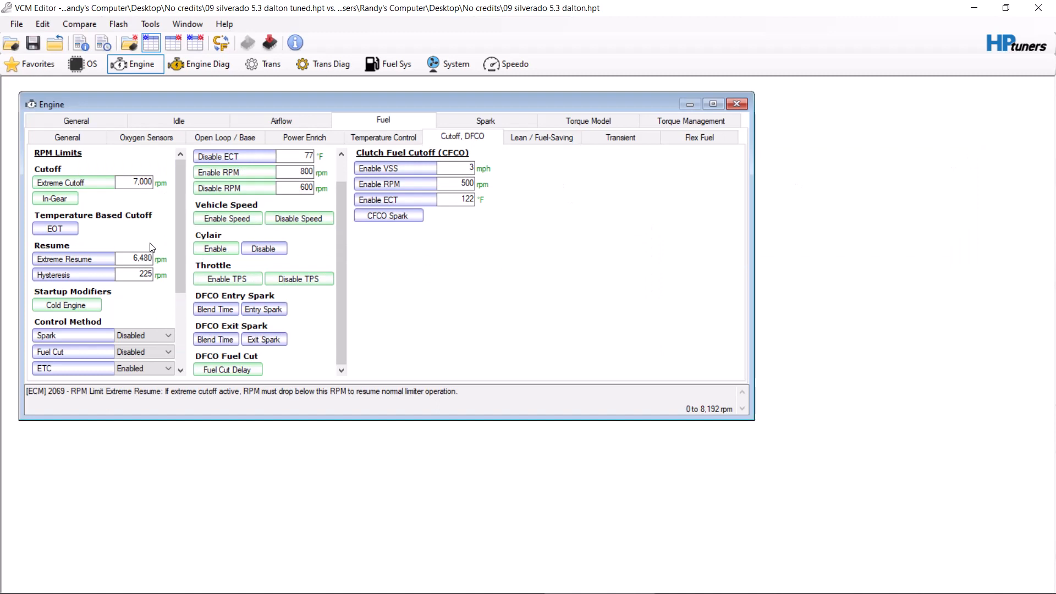
click(233, 219)
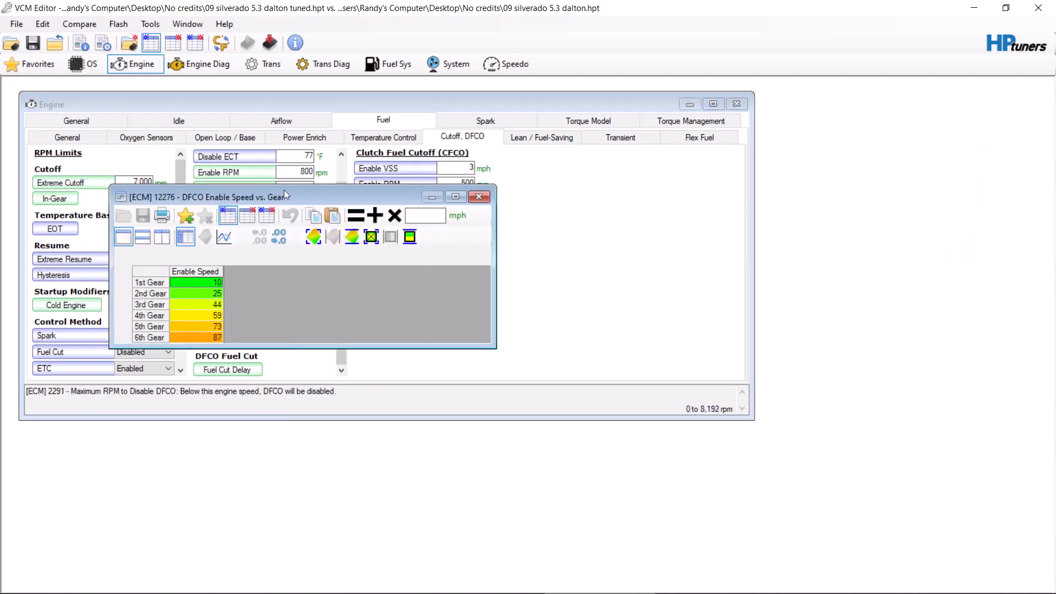
drag(284, 190, 713, 179)
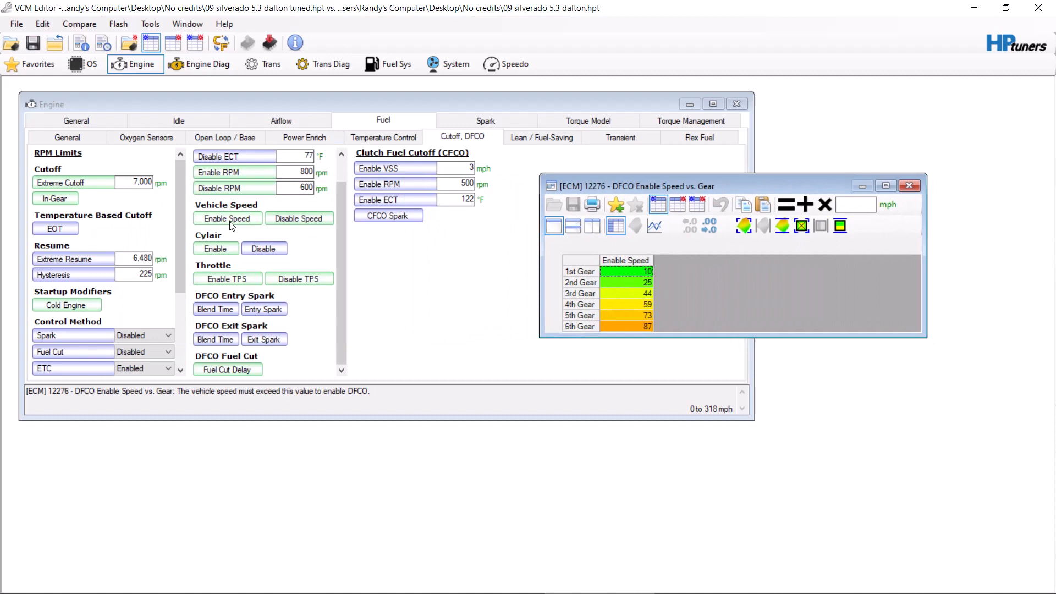
click(275, 222)
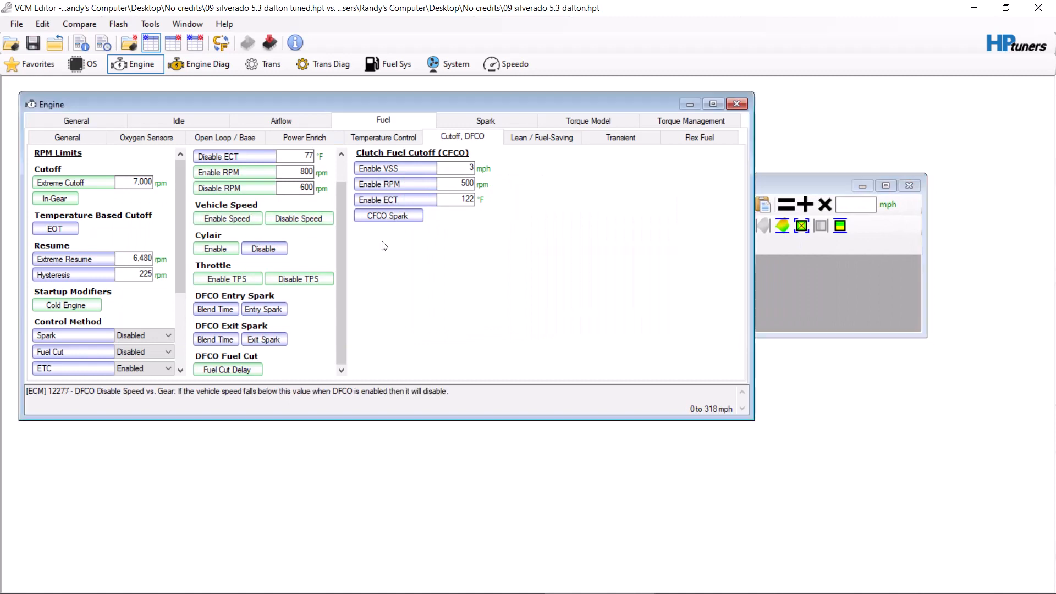
drag(300, 148, 790, 381)
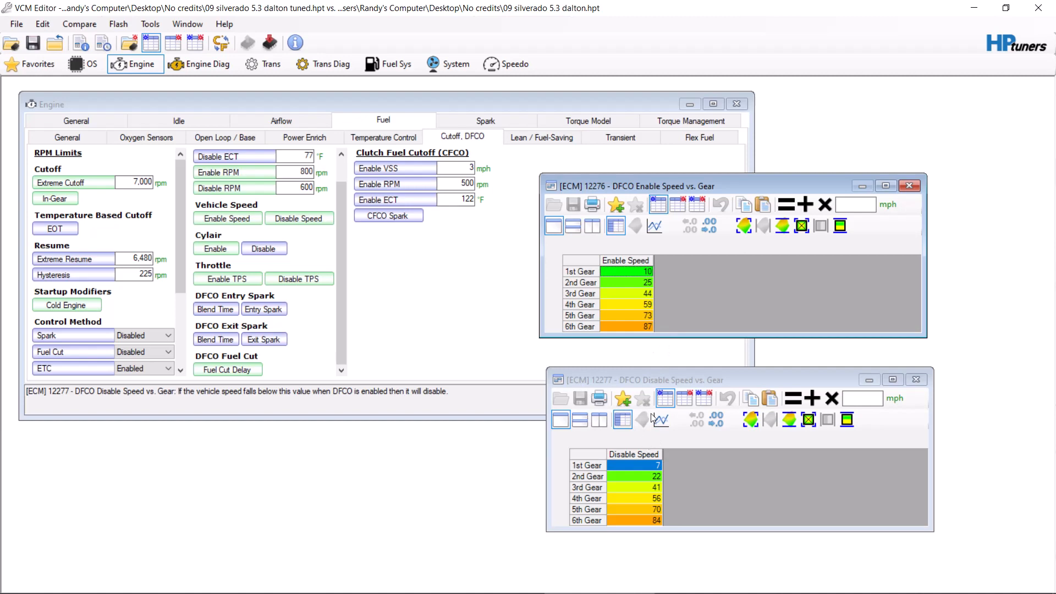
click(910, 187)
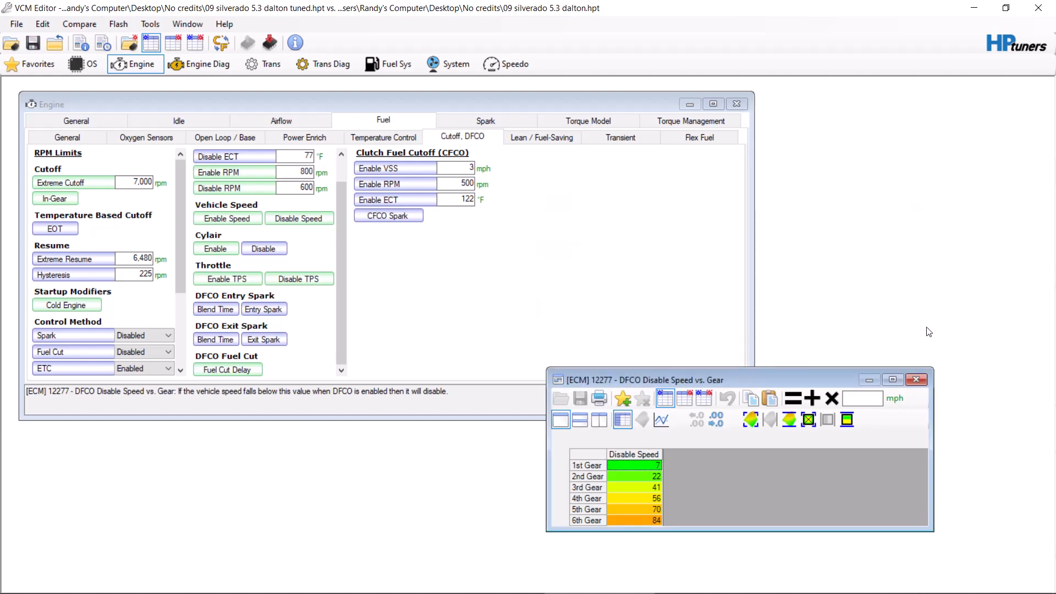
click(915, 380)
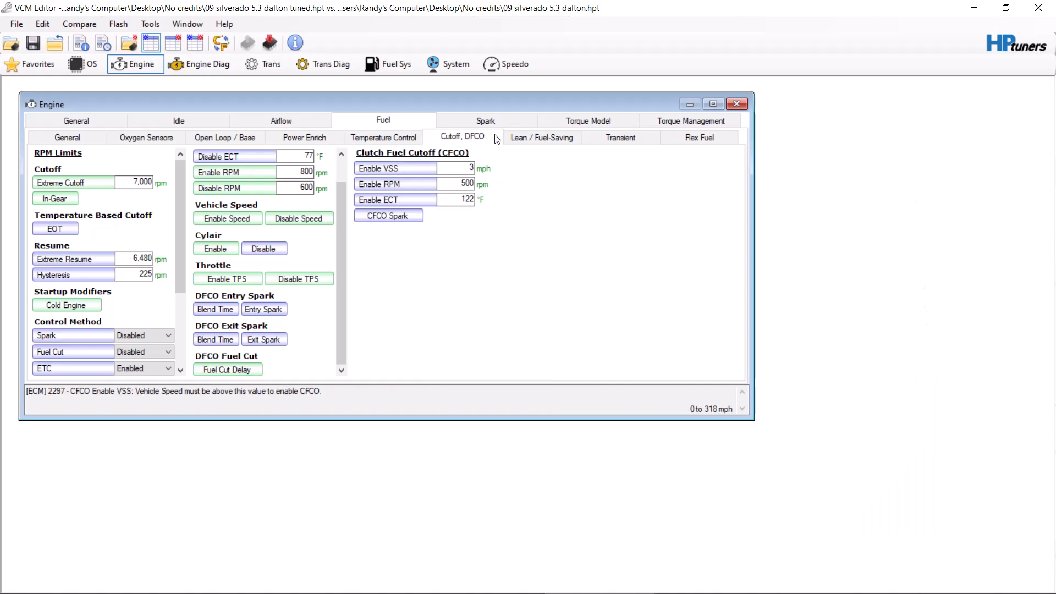
Step: Open the MAF Airflow vs. Output Frequency table from the engine airflow settings and position it so its lowest frequencies are readable
click(486, 120)
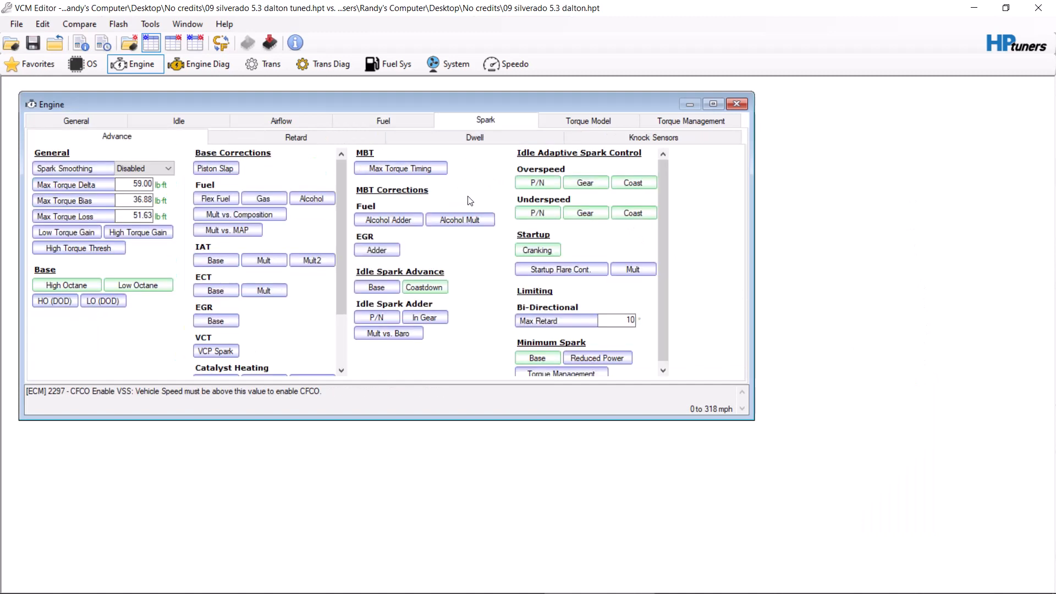
click(271, 120)
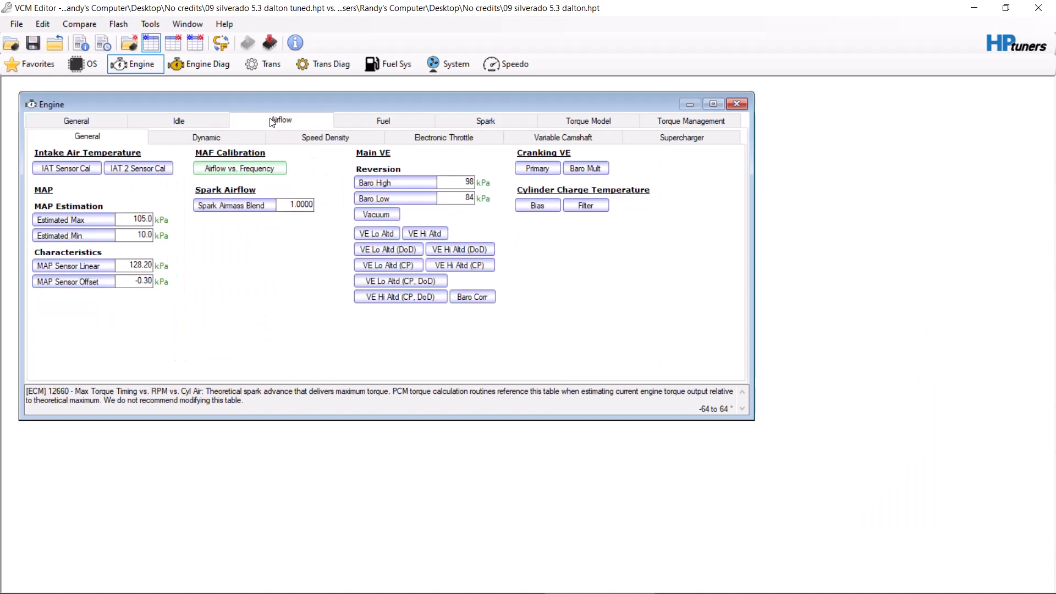
click(231, 172)
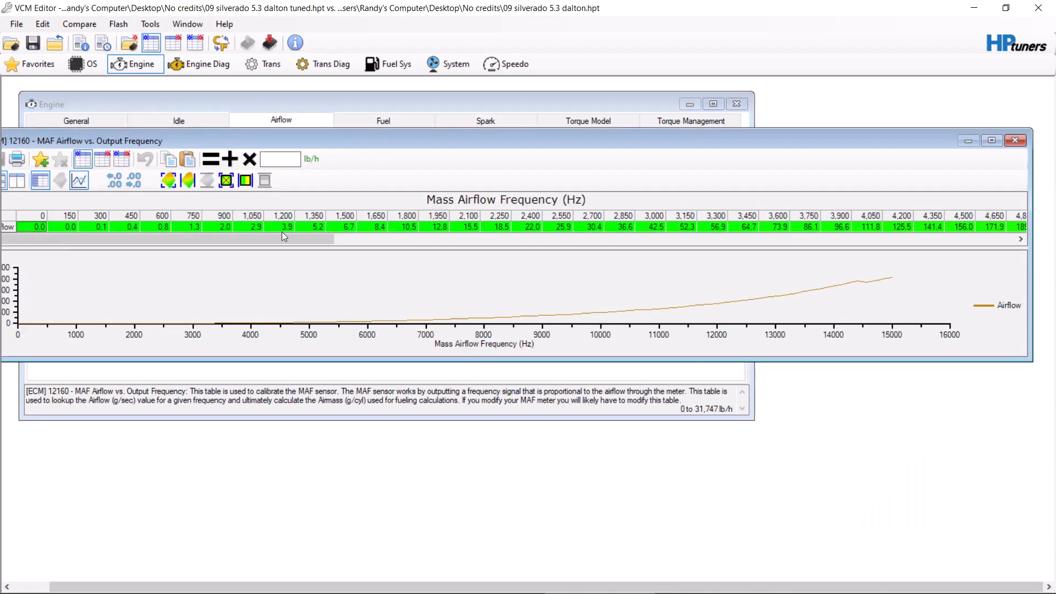
drag(317, 144, 408, 133)
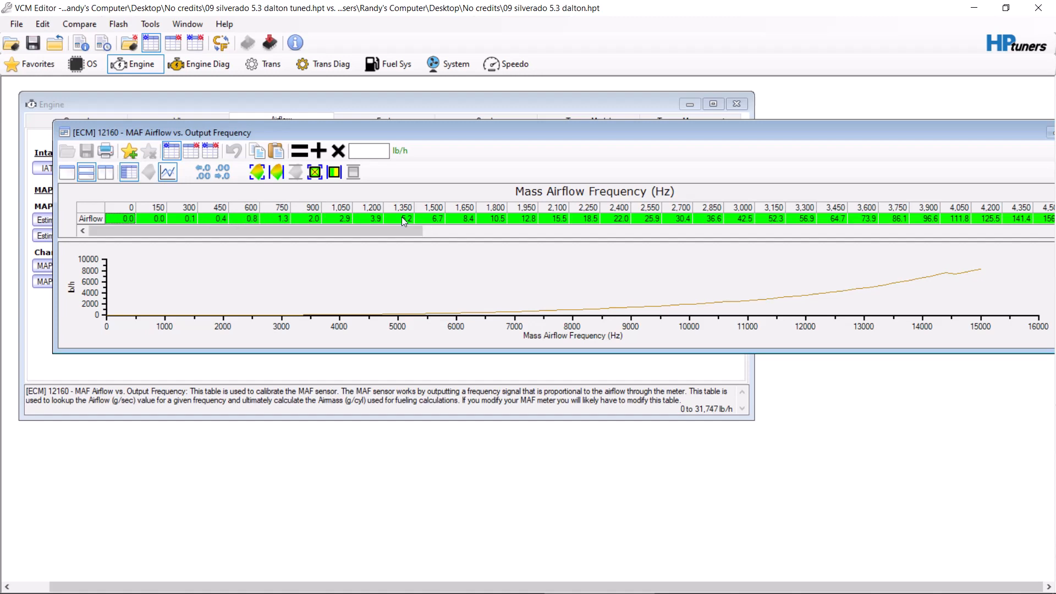
Step: Examine the MAF airflow calibration values, highlighting the 0 to 900 Hz cells, and close the table
drag(392, 231, 285, 272)
click(586, 220)
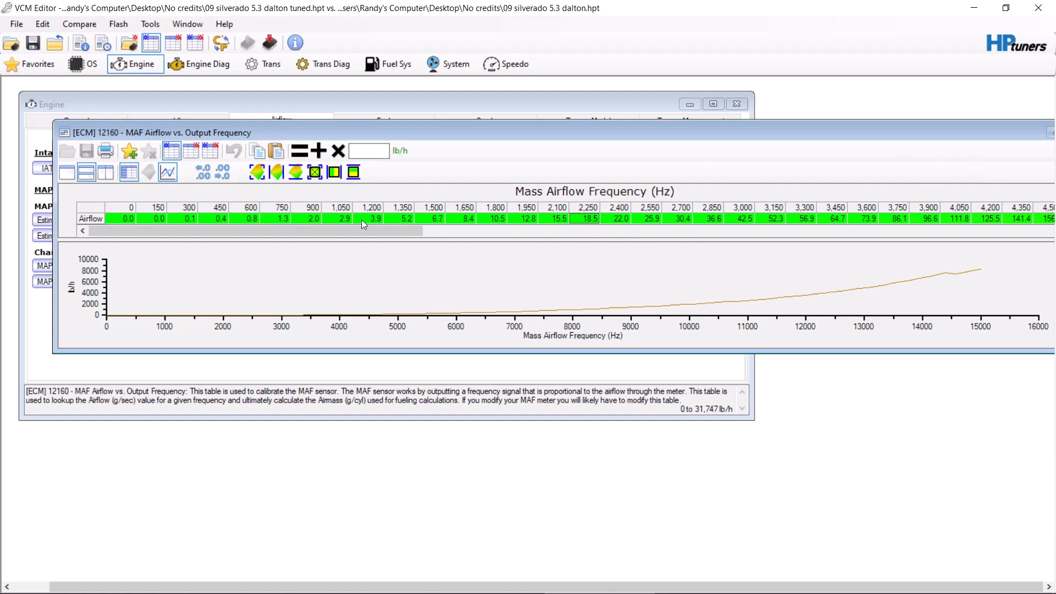
click(341, 218)
drag(341, 219, 34, 228)
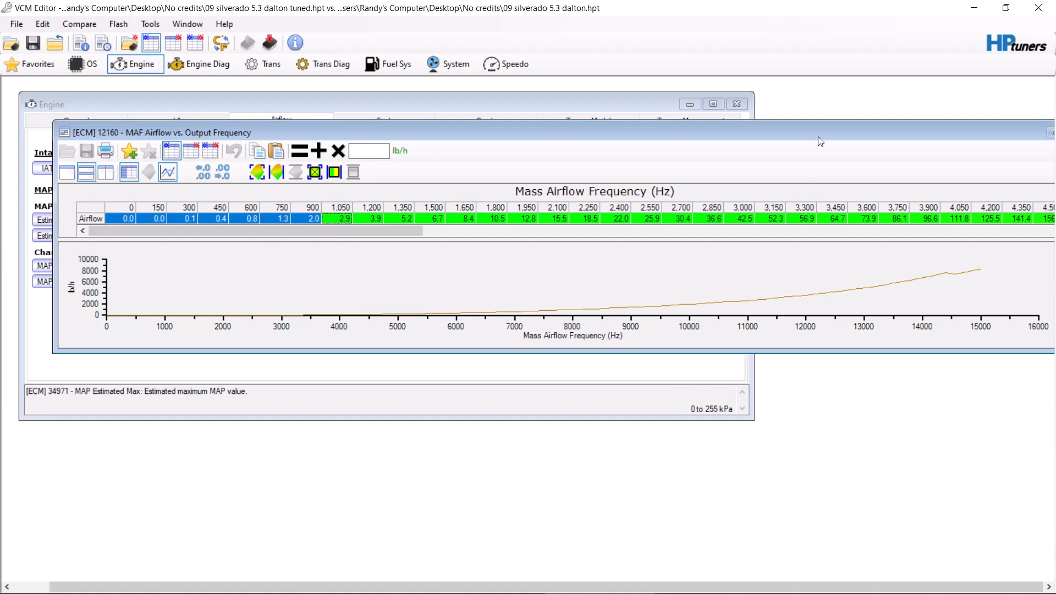
drag(817, 137, 567, 172)
click(854, 169)
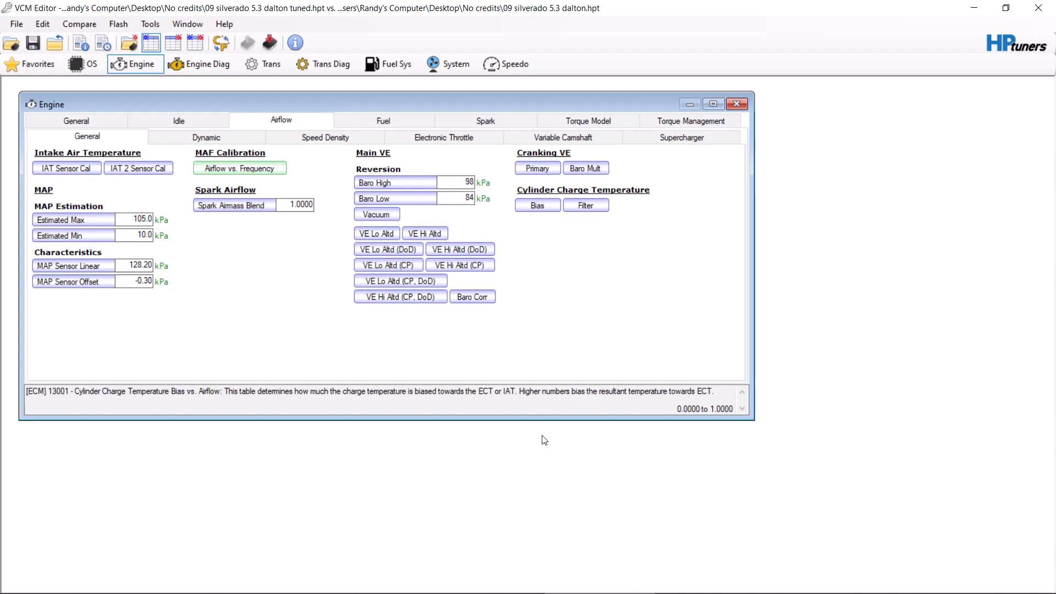
mouse_move(531, 592)
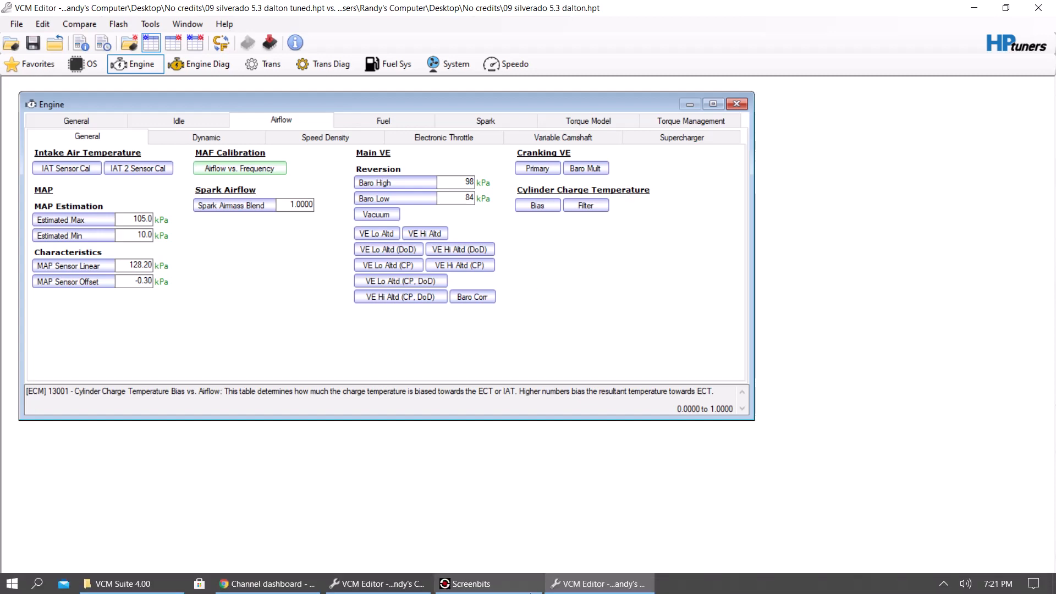
click(473, 584)
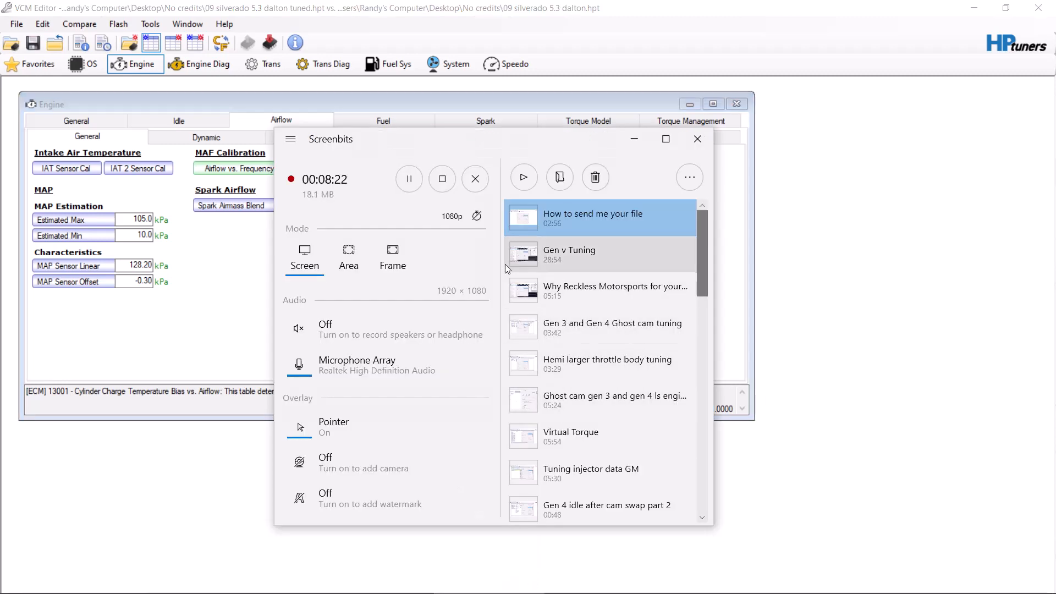